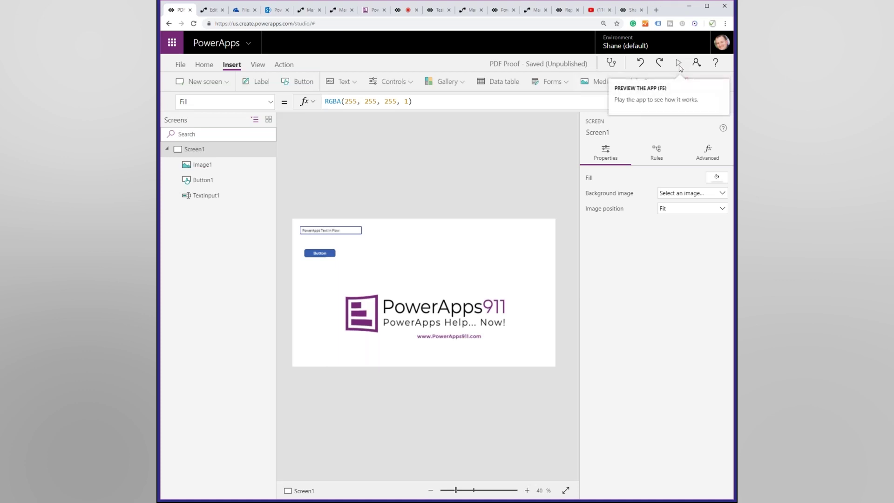
Step: Preview the app, enter 'Two Shanes is better than one' in the text box and press Button to run the flow
{"action": "left_click", "coordinate": [678, 64]}
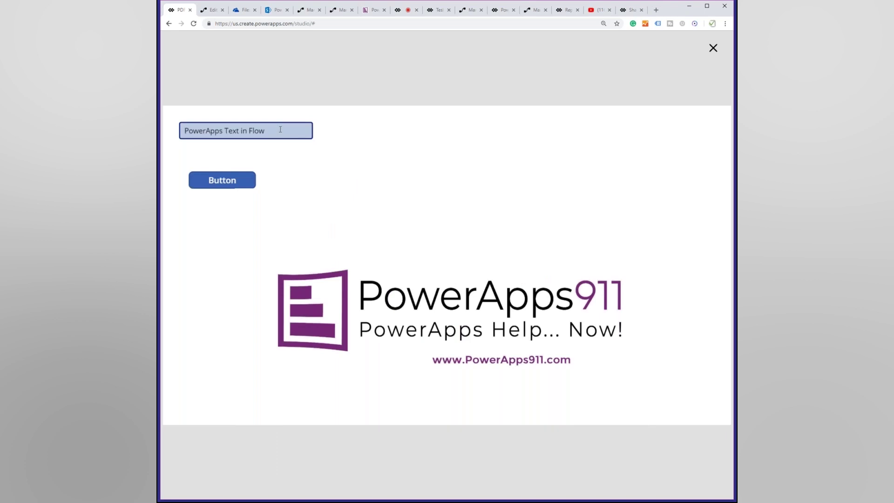
{"action": "left_click_drag", "start_coordinate": [280, 129], "coordinate": [182, 131]}
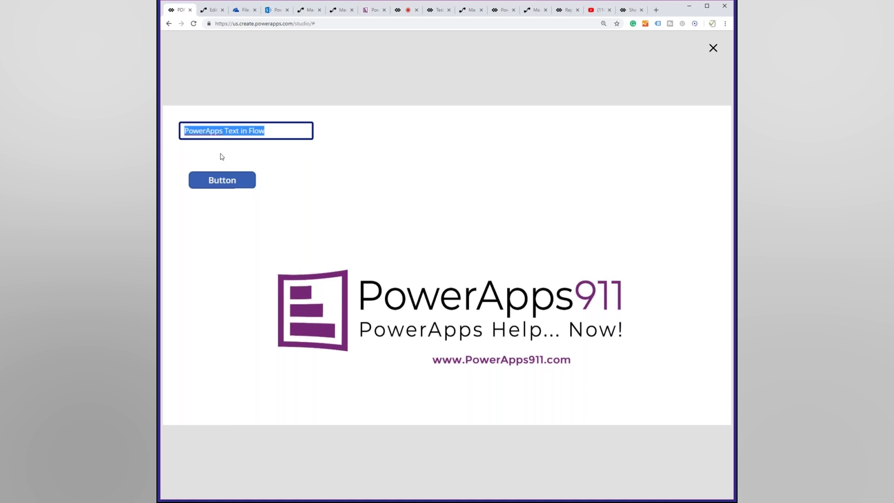
{"action": "type", "text": "Two Shan"}
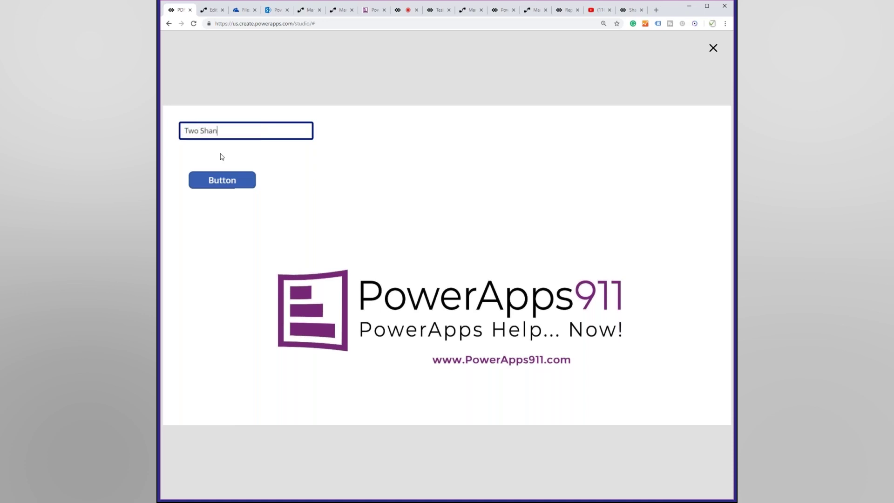
{"action": "type", "text": "es is bettte"}
{"action": "key", "text": "BackSpace"}
{"action": "key", "text": "BackSpace"}
{"action": "type", "text": "ter"}
{"action": "key", "text": "BackSpace"}
{"action": "key", "text": "BackSpace"}
{"action": "key", "text": "BackSpace"}
{"action": "type", "text": "er than one"}
{"action": "left_click", "coordinate": [250, 186]}
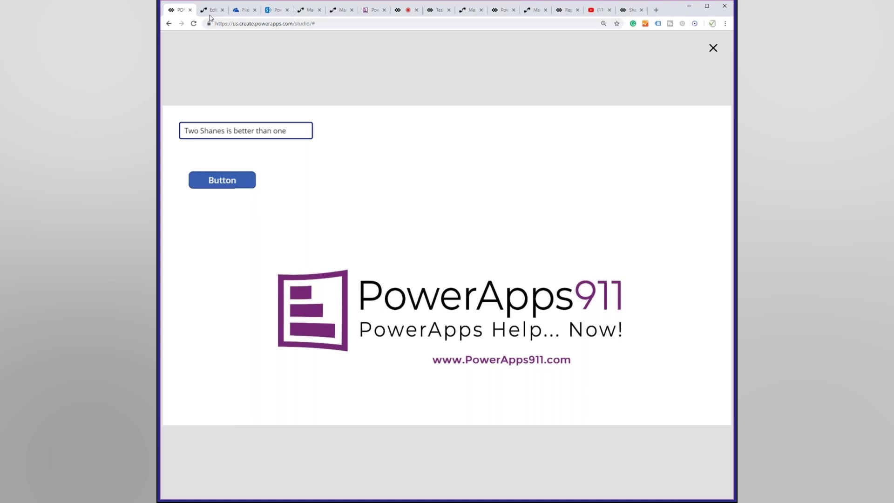
Step: Preview file2.html in OneDrive and confirm its heading reads 'Your InvoiceTwo Shanes is better than one'
{"action": "left_click", "coordinate": [244, 13]}
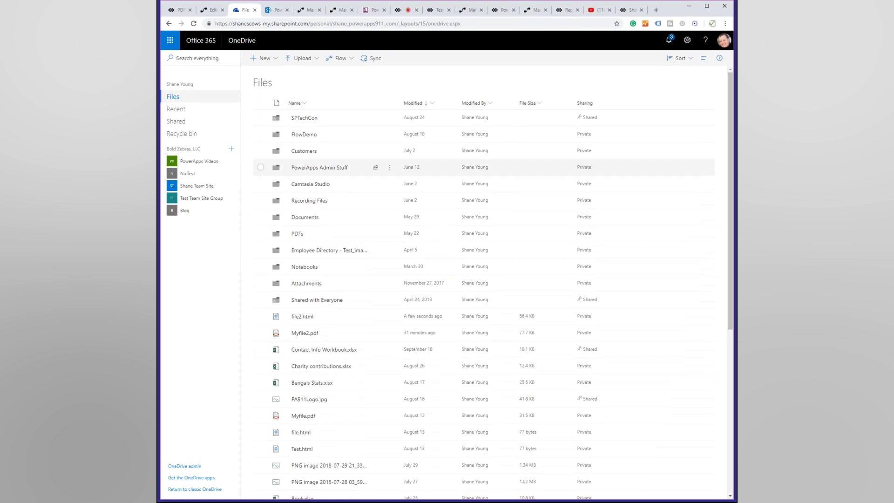
{"action": "left_click", "coordinate": [302, 317]}
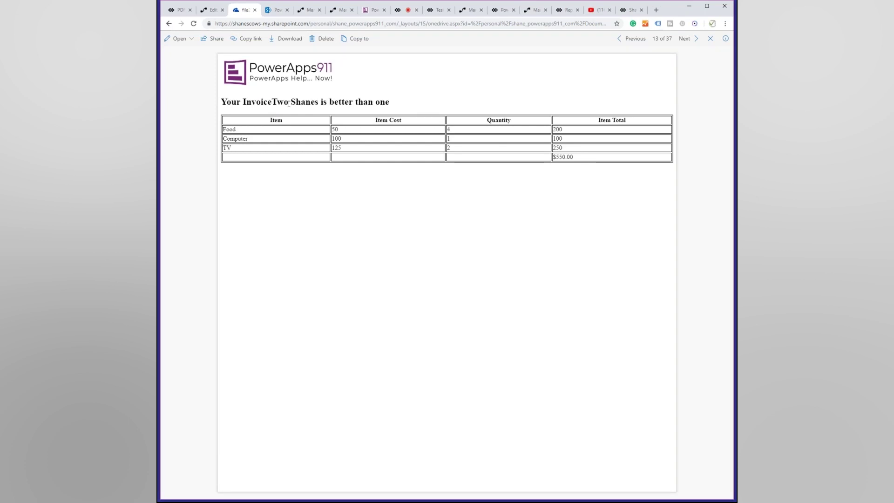
{"action": "left_click_drag", "start_coordinate": [275, 101], "coordinate": [395, 108]}
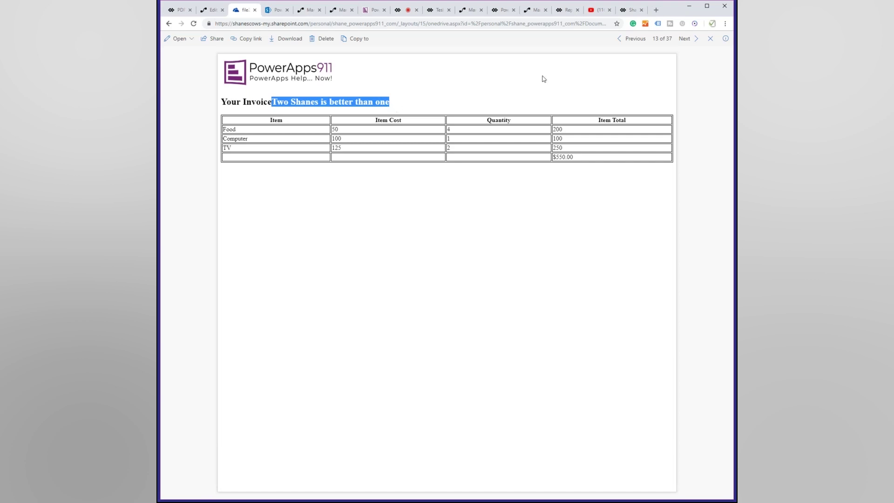
{"action": "left_click", "coordinate": [709, 41]}
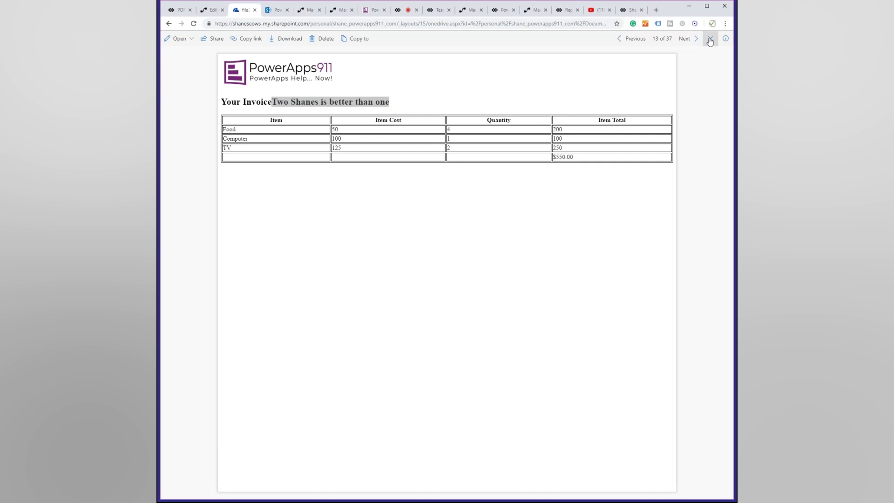
Step: Refresh the OneDrive file list and open Myfile2.pdf, highlighting the app's sentence in its heading
{"action": "left_click", "coordinate": [200, 23]}
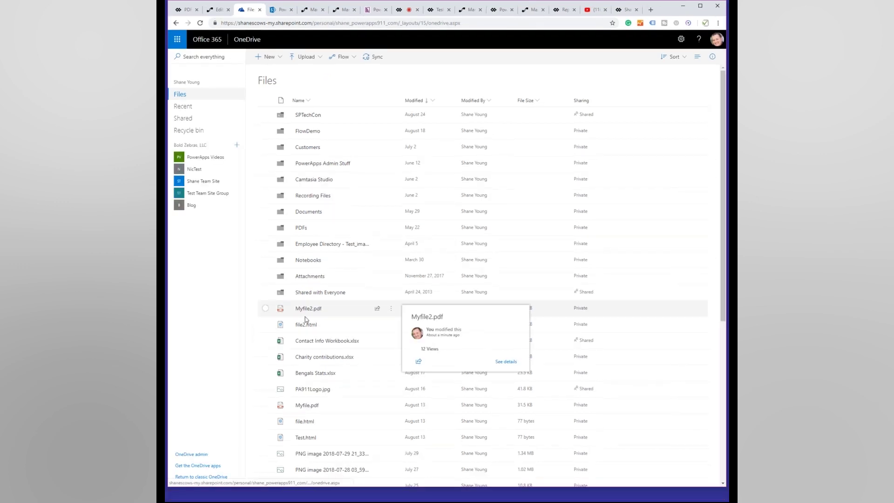
{"action": "mouse_move", "coordinate": [303, 325]}
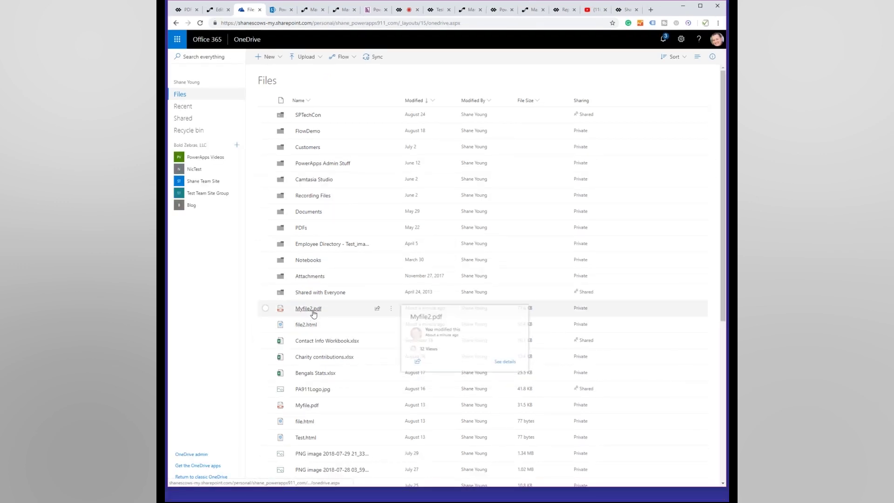
{"action": "left_click", "coordinate": [310, 309]}
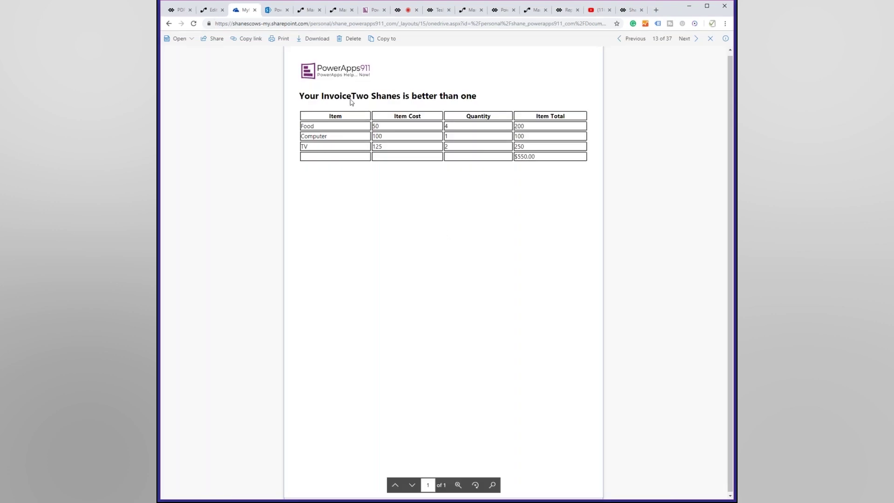
{"action": "left_click_drag", "start_coordinate": [353, 95], "coordinate": [477, 95]}
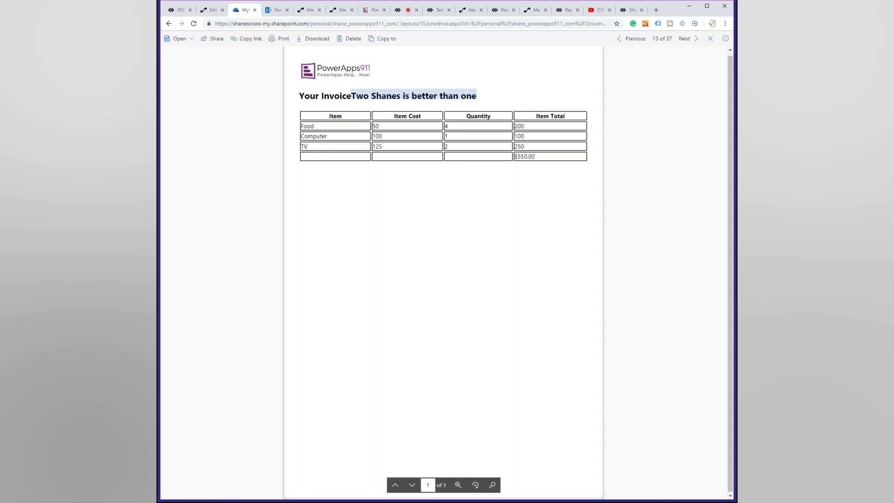
Step: Expand the PowerApps trigger, the PA911Logo.jpg Get file content step and the logo variable step
{"action": "left_click", "coordinate": [209, 13]}
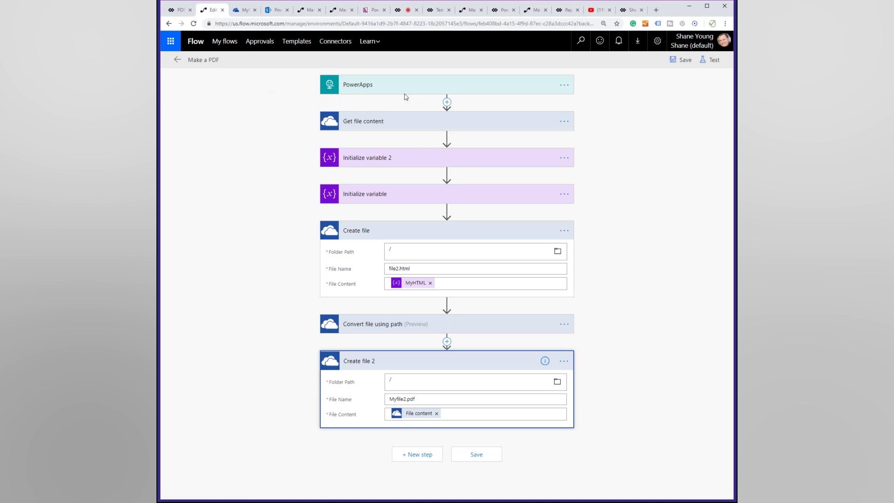
{"action": "left_click", "coordinate": [485, 90]}
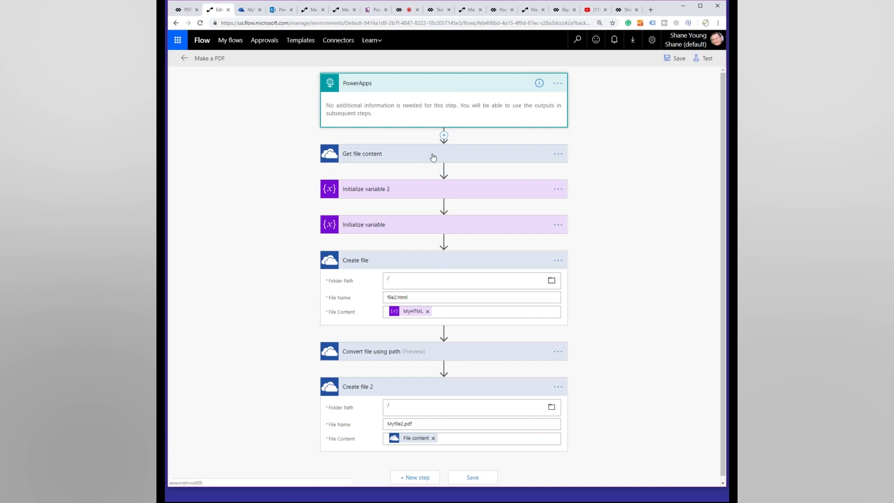
{"action": "left_click", "coordinate": [432, 155]}
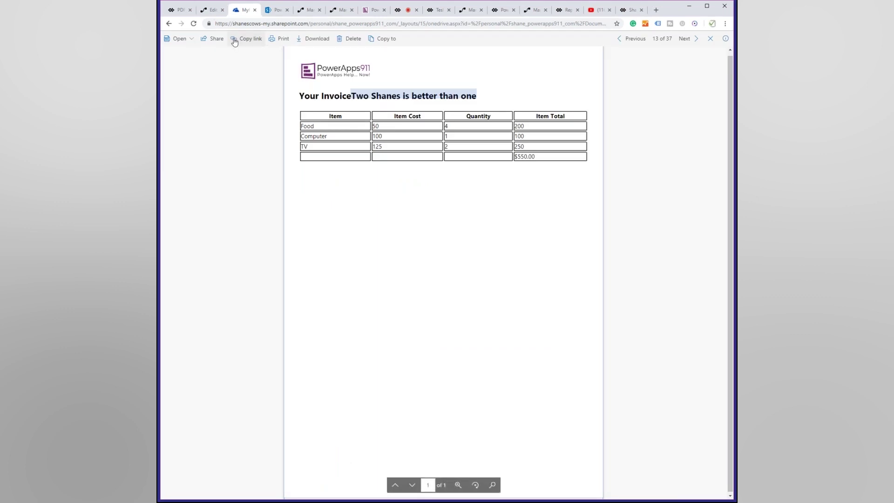
{"action": "left_click", "coordinate": [210, 12]}
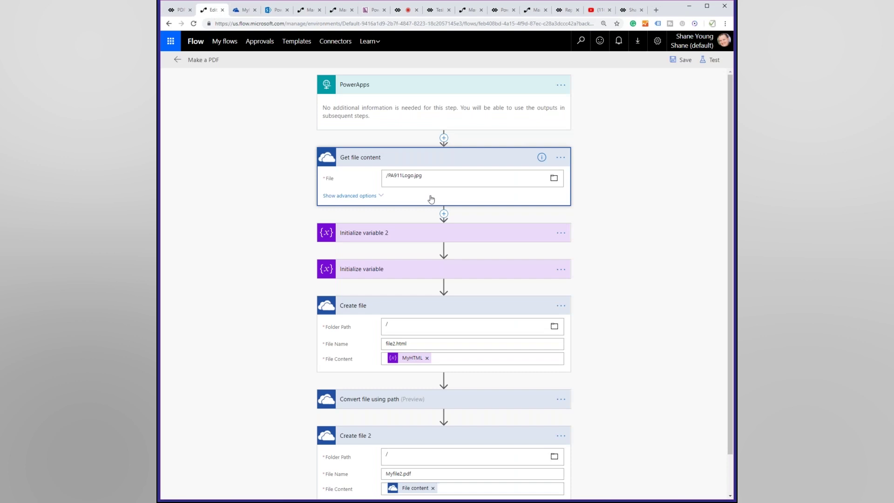
{"action": "left_click", "coordinate": [431, 232]}
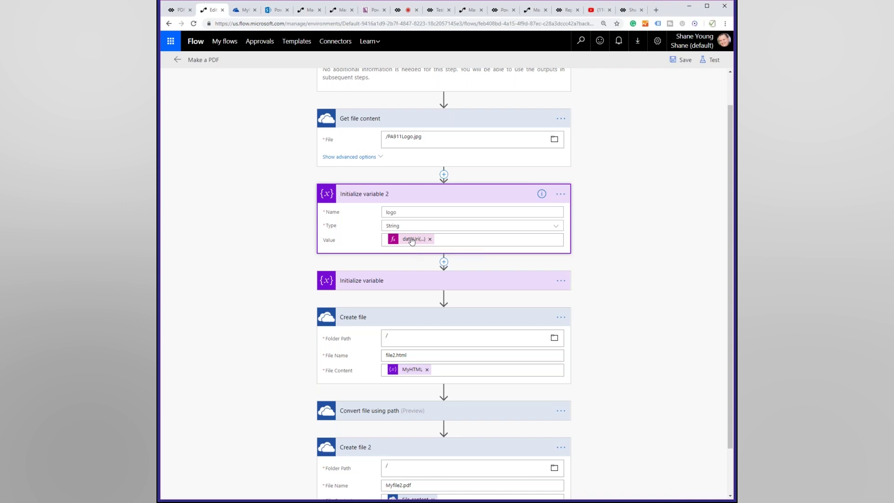
Step: View the logo variable's dataUri expression, then expand the MyHTML variable with its concat value
{"action": "left_click", "coordinate": [412, 239]}
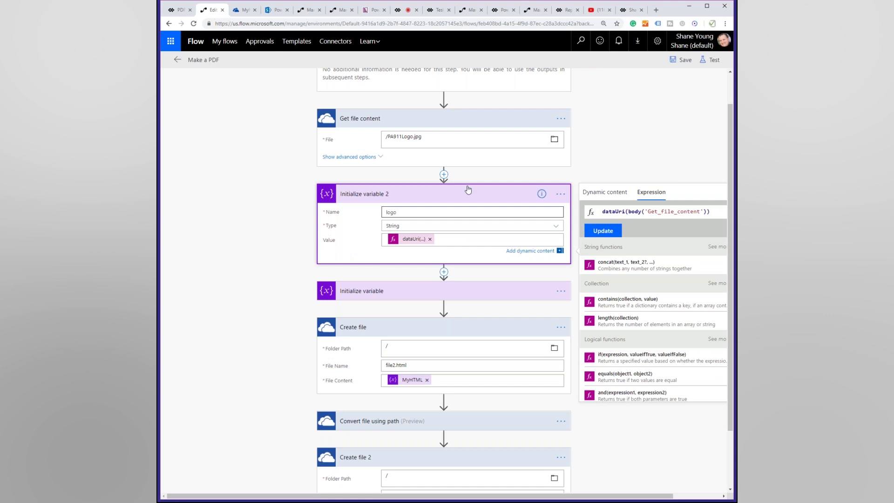
{"action": "left_click", "coordinate": [438, 291]}
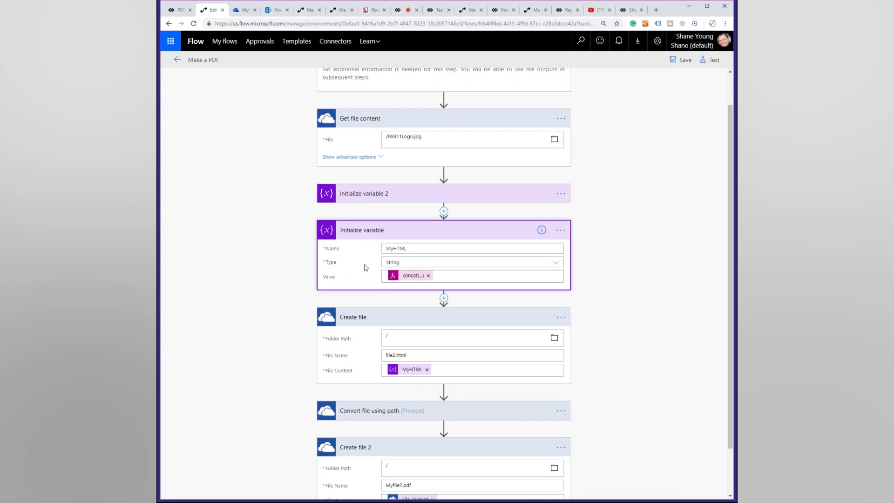
Step: Add width="25%" height="25%" to the logo img tag in the MyHTML concat expression
{"action": "left_click", "coordinate": [413, 276]}
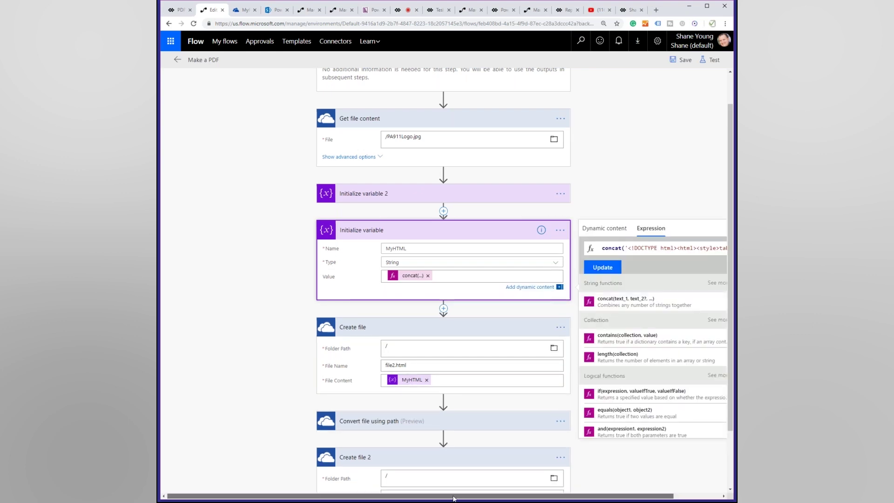
{"action": "left_click_drag", "start_coordinate": [451, 498], "coordinate": [498, 499]}
{"action": "double_click", "coordinate": [608, 249]}
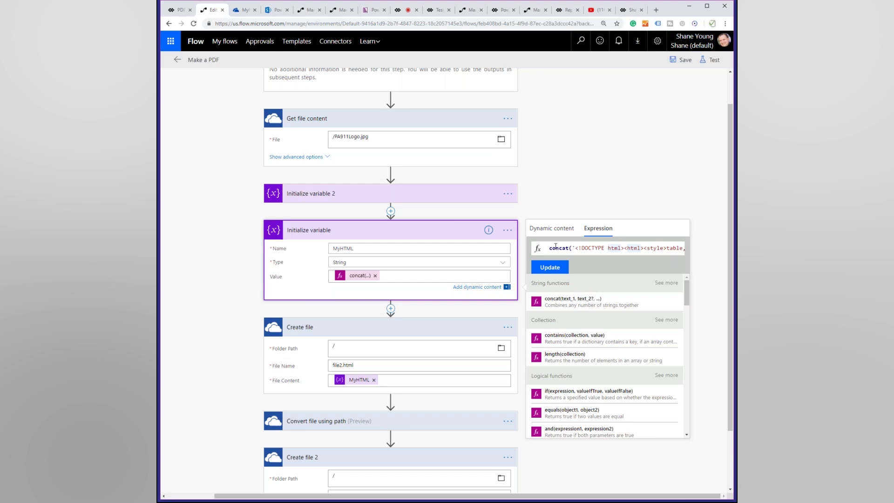
{"action": "left_click", "coordinate": [576, 248]}
{"action": "key", "text": "Right"}
{"action": "key", "text": "Right"}
{"action": "key", "text": "Right"}
{"action": "key", "text": "Right"}
{"action": "key", "text": "Right"}
{"action": "key", "text": "Right"}
{"action": "key", "text": "Right"}
{"action": "key", "text": "Right"}
{"action": "key", "text": "Right"}
{"action": "key", "text": "Right"}
{"action": "key", "text": "Right"}
{"action": "key", "text": "Right"}
{"action": "key", "text": "Right"}
{"action": "key", "text": "Right"}
{"action": "key", "text": "Right"}
{"action": "key", "text": "Right"}
{"action": "key", "text": "Right"}
{"action": "key", "text": "Right"}
{"action": "key", "text": "Right"}
{"action": "key", "text": "Right"}
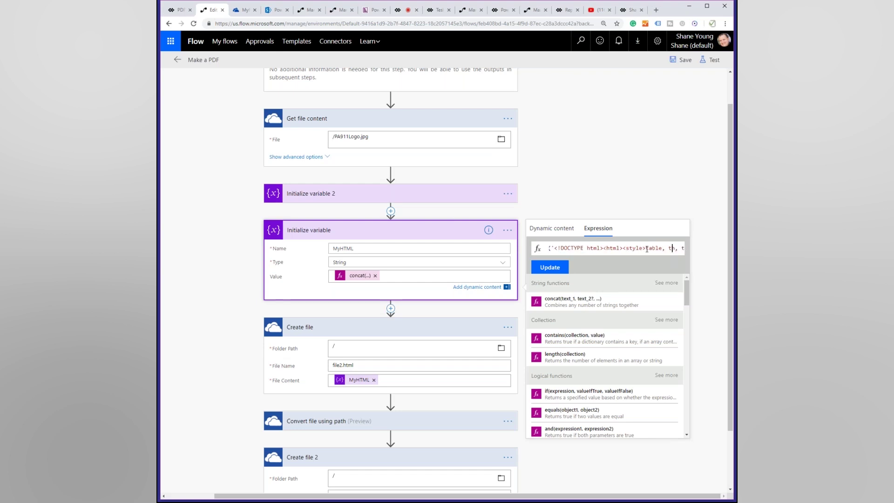
{"action": "key", "text": "Right"}
{"action": "key", "text": "Right"}
{"action": "key", "text": "Right"}
{"action": "key", "text": "Right"}
{"action": "key", "text": "Right"}
{"action": "key", "text": "Right"}
{"action": "key", "text": "Right"}
{"action": "key", "text": "Right"}
{"action": "key", "text": "Right"}
{"action": "key", "text": "Right"}
{"action": "key", "text": "Right"}
{"action": "key", "text": "Right"}
{"action": "key", "text": "Right"}
{"action": "key", "text": "Right"}
{"action": "key", "text": "Right"}
{"action": "key", "text": "Right"}
{"action": "key", "text": "Right"}
{"action": "key", "text": "Right"}
{"action": "key", "text": "Right"}
{"action": "key", "text": "Right"}
{"action": "key", "text": "Left"}
{"action": "key", "text": "Left"}
{"action": "key", "text": "Left"}
{"action": "key", "text": "Left"}
{"action": "key", "text": "Left"}
{"action": "key", "text": "Left"}
{"action": "key", "text": "Left"}
{"action": "key", "text": "Left"}
{"action": "key", "text": "Left"}
{"action": "key", "text": "Left"}
{"action": "key", "text": "Left"}
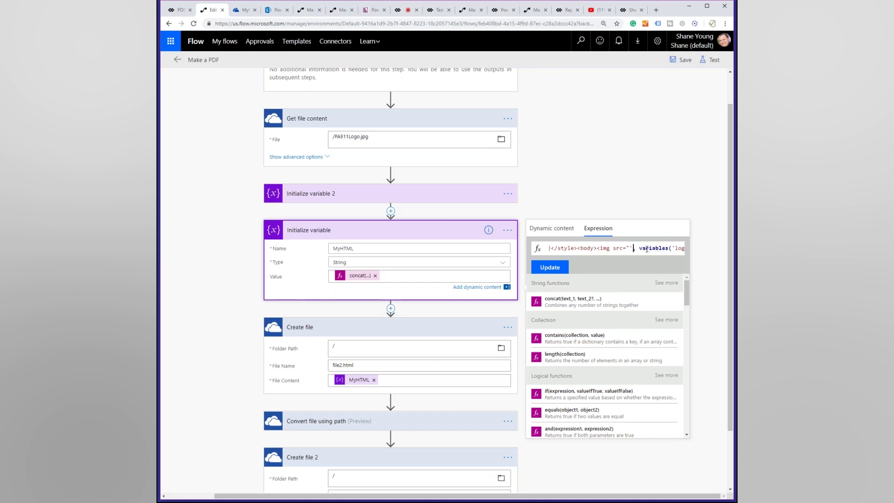
{"action": "key", "text": "Right"}
{"action": "key", "text": "Right"}
{"action": "key", "text": "Right"}
Step: Fix the invoice heading's closing tag from </h to </h2 and review the table markup
{"action": "key", "text": "Right"}
{"action": "key", "text": "Right"}
{"action": "key", "text": "Right"}
{"action": "key", "text": "Right"}
{"action": "key", "text": "Right"}
{"action": "key", "text": "Right"}
{"action": "key", "text": "Right"}
{"action": "key", "text": "Right"}
{"action": "key", "text": "Right"}
{"action": "key", "text": "Right"}
{"action": "key", "text": "Right"}
{"action": "key", "text": "Right"}
{"action": "key", "text": "Right"}
{"action": "key", "text": "Right"}
{"action": "key", "text": "Right"}
{"action": "key", "text": "Right"}
{"action": "key", "text": "Right"}
{"action": "key", "text": "Right"}
{"action": "type", "text": "width=\"25%\" height = \"25%\""}
{"action": "key", "text": "Right"}
{"action": "key", "text": "Right"}
{"action": "key", "text": "Right"}
{"action": "key", "text": "Right"}
{"action": "key", "text": "Right"}
{"action": "key", "text": "Right"}
{"action": "key", "text": "Right"}
{"action": "key", "text": "Right"}
{"action": "key", "text": "Right"}
{"action": "key", "text": "Right"}
{"action": "key", "text": "Right"}
{"action": "key", "text": "Right"}
{"action": "key", "text": "Right"}
{"action": "key", "text": "Right"}
{"action": "key", "text": "Right"}
{"action": "key", "text": "Right"}
{"action": "key", "text": "Right"}
{"action": "key", "text": "Right"}
{"action": "key", "text": "Right"}
{"action": "key", "text": "Right"}
{"action": "key", "text": "Right"}
{"action": "key", "text": "Right"}
{"action": "key", "text": "Right"}
{"action": "key", "text": "Right"}
{"action": "key", "text": "Right"}
{"action": "key", "text": "Right"}
{"action": "key", "text": "Right"}
{"action": "key", "text": "Right"}
{"action": "key", "text": "Right"}
{"action": "key", "text": "Right"}
{"action": "key", "text": "Right"}
{"action": "key", "text": "Right"}
{"action": "key", "text": "Right"}
{"action": "key", "text": "Right"}
{"action": "key", "text": "Right"}
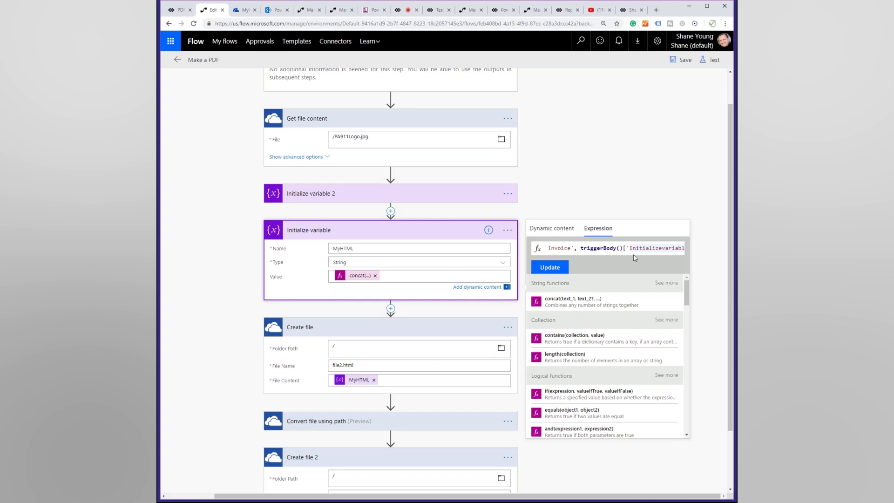
{"action": "key", "text": "Right"}
{"action": "key", "text": "Right"}
{"action": "key", "text": "Right"}
{"action": "key", "text": "Right"}
{"action": "key", "text": "Right"}
{"action": "key", "text": "Right"}
{"action": "key", "text": "Right"}
{"action": "key", "text": "Right"}
{"action": "key", "text": "Right"}
{"action": "key", "text": "Right"}
{"action": "key", "text": "Right"}
{"action": "key", "text": "Right"}
{"action": "key", "text": "Right"}
{"action": "key", "text": "Right"}
{"action": "key", "text": "Right"}
{"action": "key", "text": "Right"}
{"action": "key", "text": "Right"}
{"action": "key", "text": "Right"}
{"action": "type", "text": "2"}
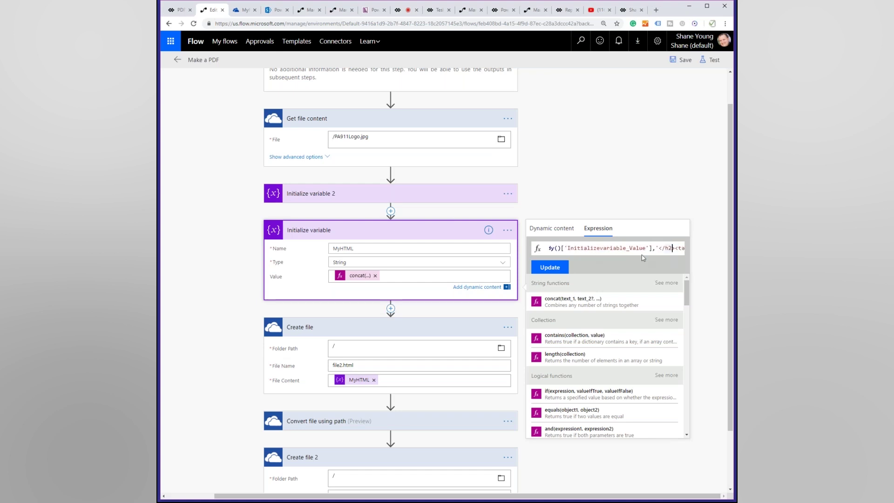
{"action": "key", "text": "Right"}
{"action": "key", "text": "Right"}
{"action": "key", "text": "Right"}
{"action": "key", "text": "Right"}
{"action": "key", "text": "Right"}
{"action": "key", "text": "Right"}
{"action": "key", "text": "Right"}
{"action": "key", "text": "Right"}
{"action": "key", "text": "Right"}
{"action": "key", "text": "Right"}
{"action": "key", "text": "Right"}
{"action": "key", "text": "Right"}
{"action": "key", "text": "Right"}
{"action": "key", "text": "Right"}
{"action": "key", "text": "Right"}
{"action": "key", "text": "Right"}
{"action": "key", "text": "Right"}
{"action": "key", "text": "Right"}
{"action": "key", "text": "Right"}
{"action": "key", "text": "Right"}
{"action": "key", "text": "Right"}
{"action": "key", "text": "Right"}
{"action": "key", "text": "Right"}
{"action": "key", "text": "Right"}
{"action": "key", "text": "Right"}
{"action": "key", "text": "Right"}
{"action": "key", "text": "Right"}
{"action": "key", "text": "Right"}
{"action": "key", "text": "Right"}
{"action": "key", "text": "Right"}
{"action": "key", "text": "Right"}
{"action": "key", "text": "Right"}
{"action": "key", "text": "Right"}
{"action": "key", "text": "Right"}
{"action": "key", "text": "Right"}
{"action": "key", "text": "Right"}
{"action": "key", "text": "Right"}
{"action": "key", "text": "Right"}
{"action": "key", "text": "Right"}
{"action": "key", "text": "Right"}
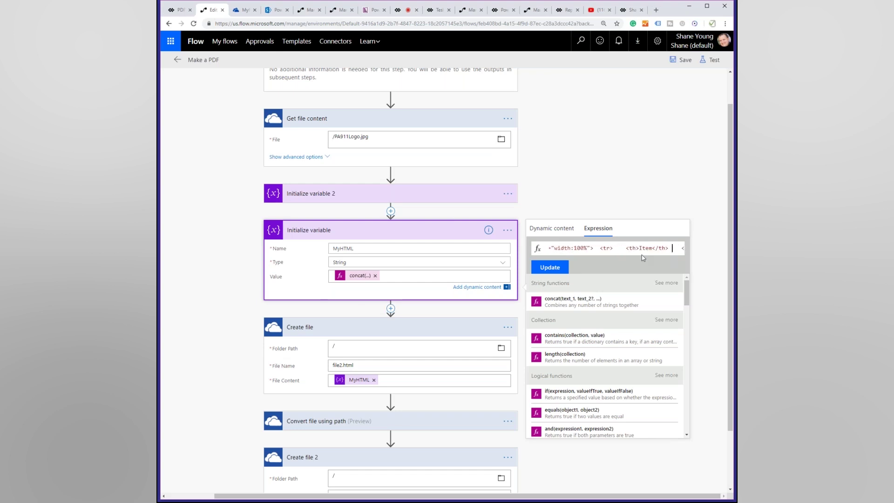
{"action": "key", "text": "Left"}
{"action": "key", "text": "Left"}
{"action": "key", "text": "Left"}
{"action": "key", "text": "Left"}
{"action": "key", "text": "Left"}
{"action": "key", "text": "Left"}
{"action": "key", "text": "Left"}
{"action": "key", "text": "Left"}
{"action": "key", "text": "Left"}
{"action": "key", "text": "Left"}
{"action": "key", "text": "Left"}
{"action": "key", "text": "Left"}
{"action": "key", "text": "Left"}
{"action": "key", "text": "Left"}
{"action": "key", "text": "Left"}
{"action": "key", "text": "Left"}
{"action": "key", "text": "Left"}
{"action": "key", "text": "Left"}
{"action": "key", "text": "Left"}
{"action": "key", "text": "Left"}
{"action": "key", "text": "Left"}
{"action": "key", "text": "Left"}
{"action": "key", "text": "Left"}
{"action": "key", "text": "Left"}
{"action": "key", "text": "Left"}
{"action": "key", "text": "Left"}
{"action": "key", "text": "Left"}
{"action": "key", "text": "Left"}
{"action": "key", "text": "Left"}
{"action": "key", "text": "Left"}
{"action": "key", "text": "Left"}
{"action": "key", "text": "Left"}
{"action": "key", "text": "Left"}
{"action": "key", "text": "Left"}
{"action": "key", "text": "Left"}
{"action": "key", "text": "Left"}
{"action": "key", "text": "Left"}
{"action": "key", "text": "Left"}
{"action": "key", "text": "Left"}
{"action": "key", "text": "Left"}
{"action": "key", "text": "Left"}
{"action": "key", "text": "Left"}
{"action": "key", "text": "Left"}
{"action": "key", "text": "Left"}
{"action": "key", "text": "Left"}
{"action": "key", "text": "Left"}
{"action": "key", "text": "Left"}
{"action": "key", "text": "Left"}
{"action": "key", "text": "Left"}
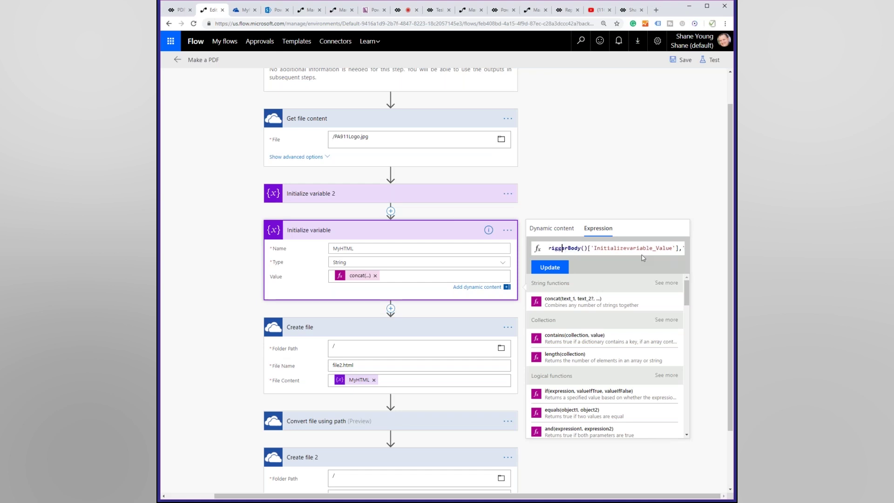
{"action": "key", "text": "ctrl+shift+Right"}
{"action": "left_click", "coordinate": [177, 12]}
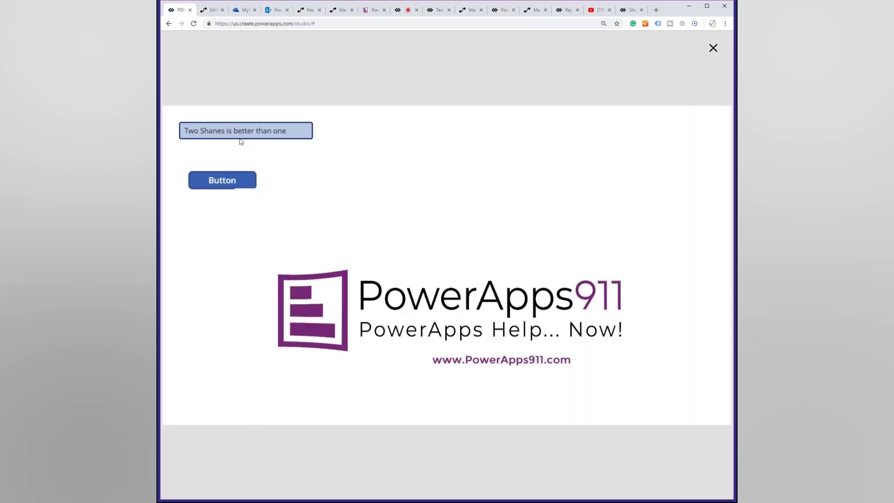
{"action": "left_click", "coordinate": [213, 11]}
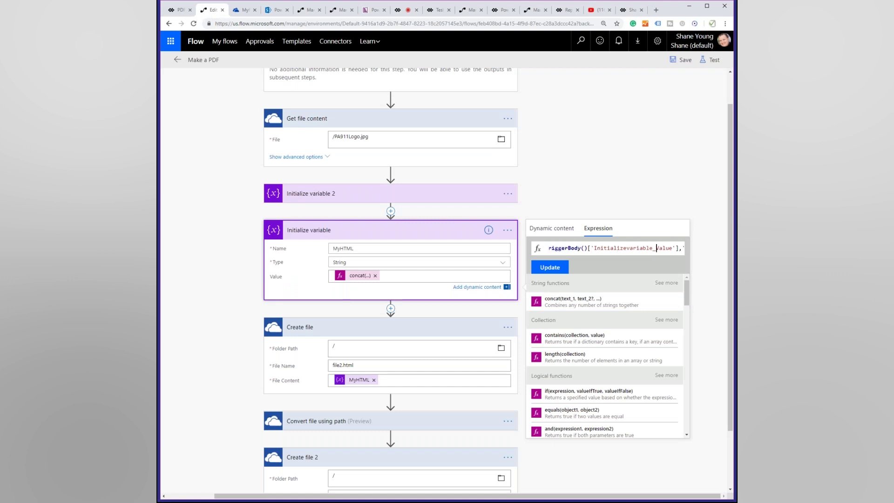
Step: Append '</h2><table styl' after the user's text at the end of the MyHTML expression
{"action": "left_click", "coordinate": [682, 248]}
{"action": "type", "text": "</h2><table styl"}
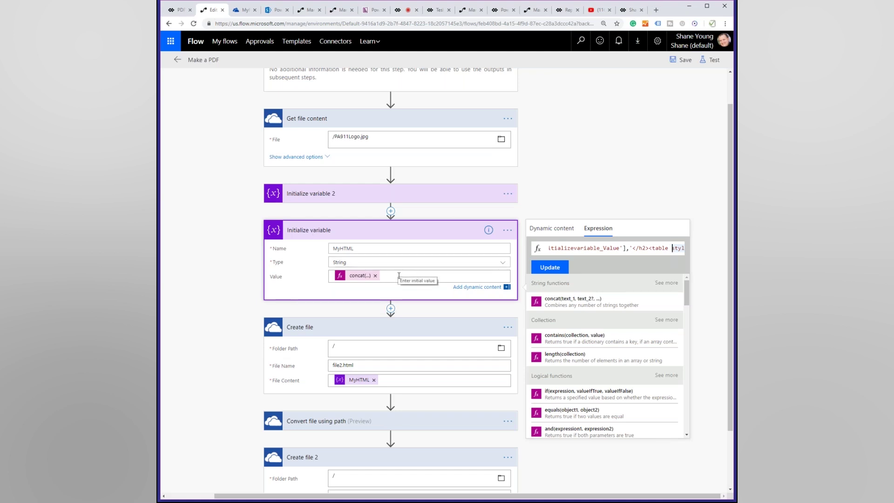
{"action": "scroll", "coordinate": [334, 262], "scroll_direction": "down", "scroll_amount": 2}
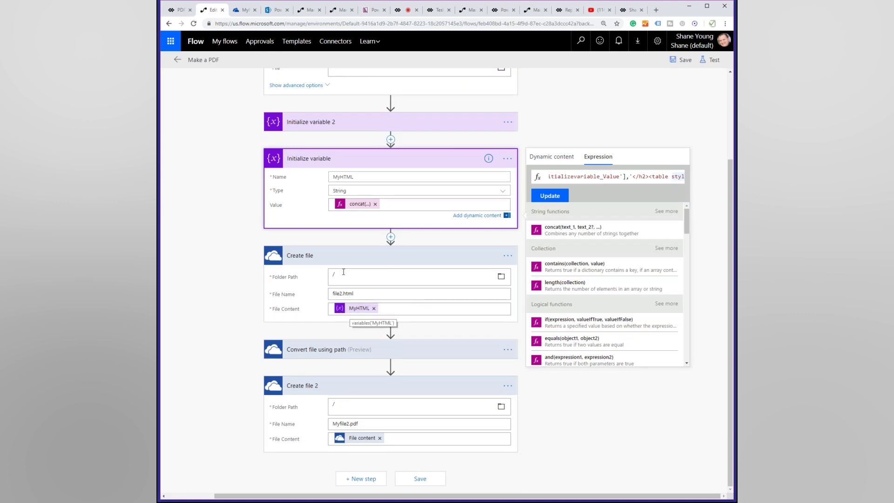
{"action": "key", "text": "ctrl+Tab"}
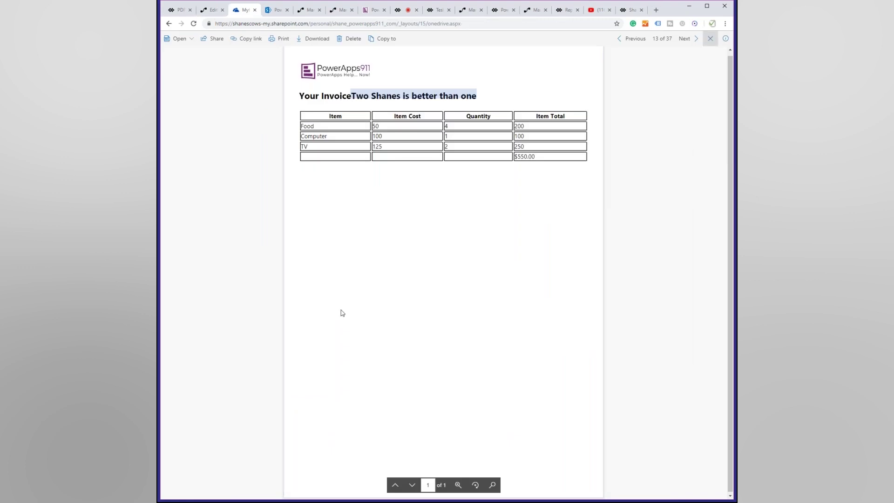
{"action": "key", "text": "Escape"}
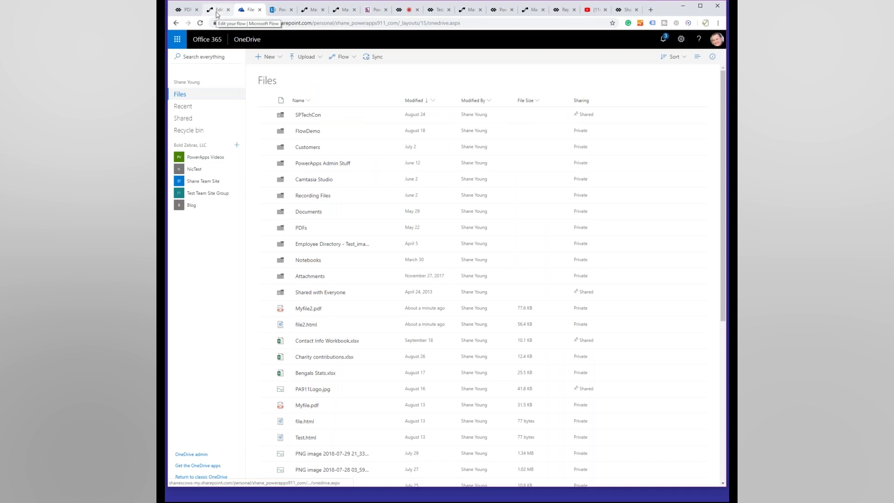
{"action": "left_click", "coordinate": [217, 14]}
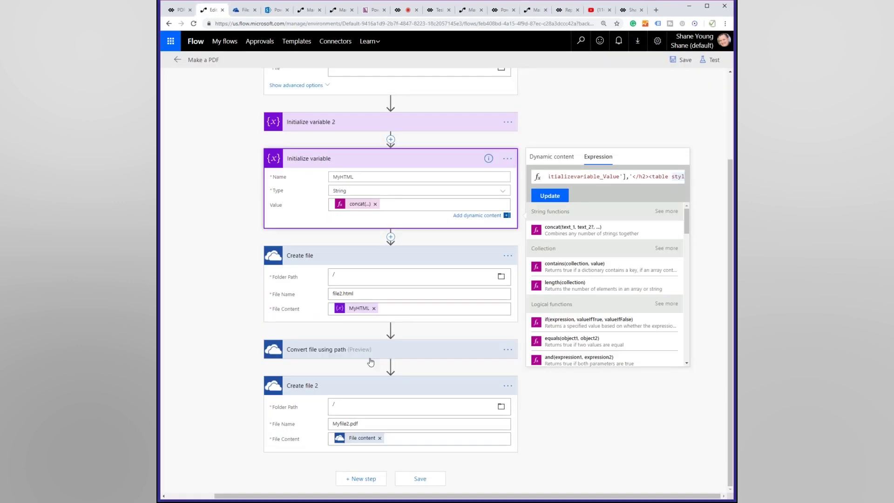
Step: Check that Convert file using path takes file2.html's Path and list its available target types
{"action": "left_click", "coordinate": [370, 360]}
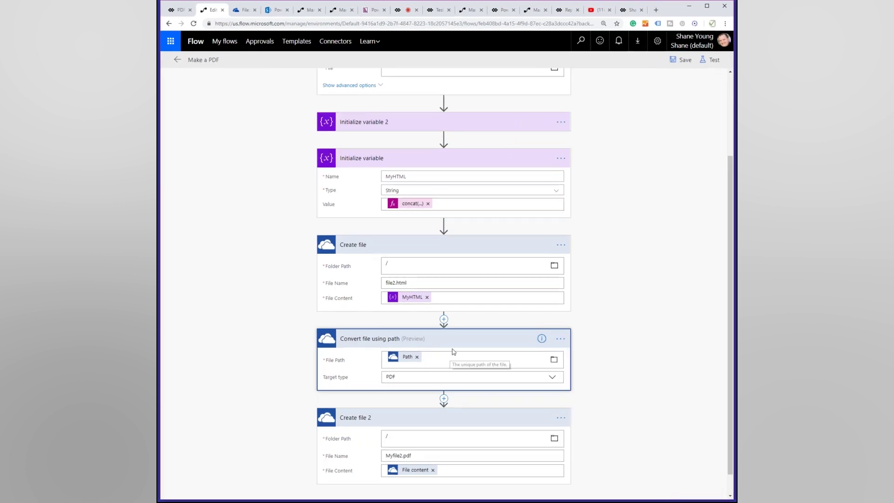
{"action": "left_click", "coordinate": [431, 362]}
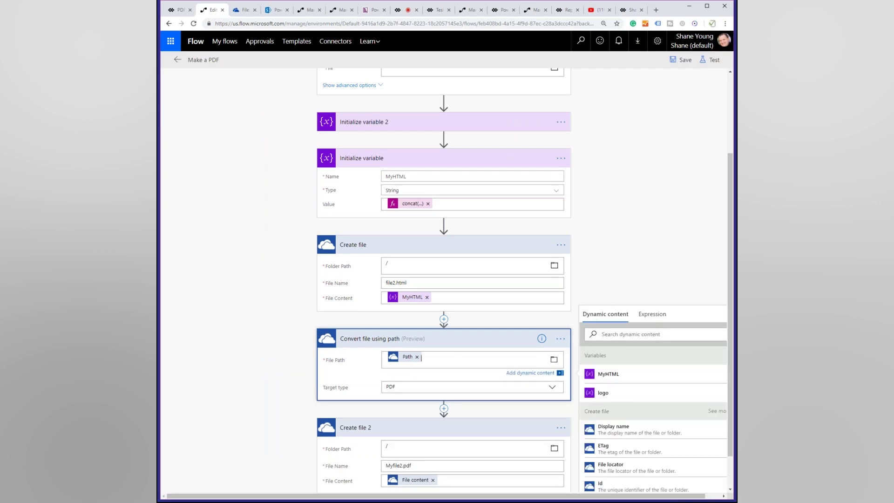
{"action": "scroll", "coordinate": [641, 418], "scroll_direction": "down", "scroll_amount": 3}
{"action": "scroll", "coordinate": [640, 419], "scroll_direction": "down", "scroll_amount": 1}
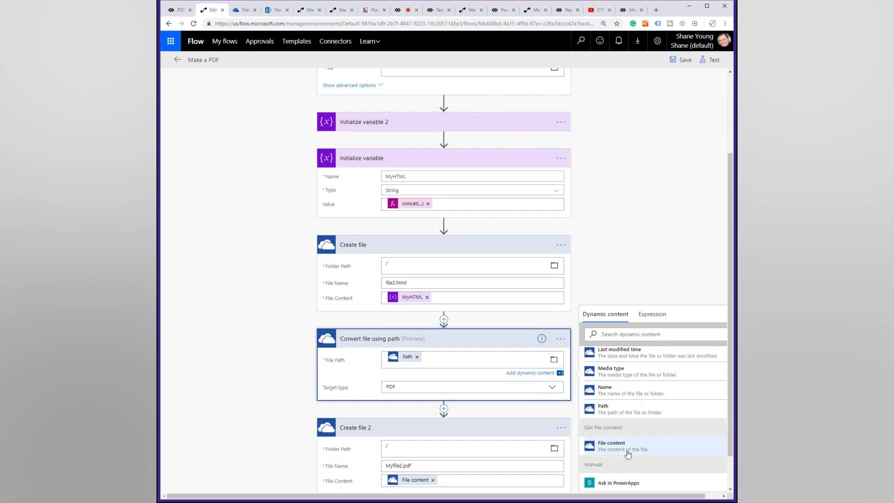
{"action": "scroll", "coordinate": [593, 424], "scroll_direction": "down", "scroll_amount": 2}
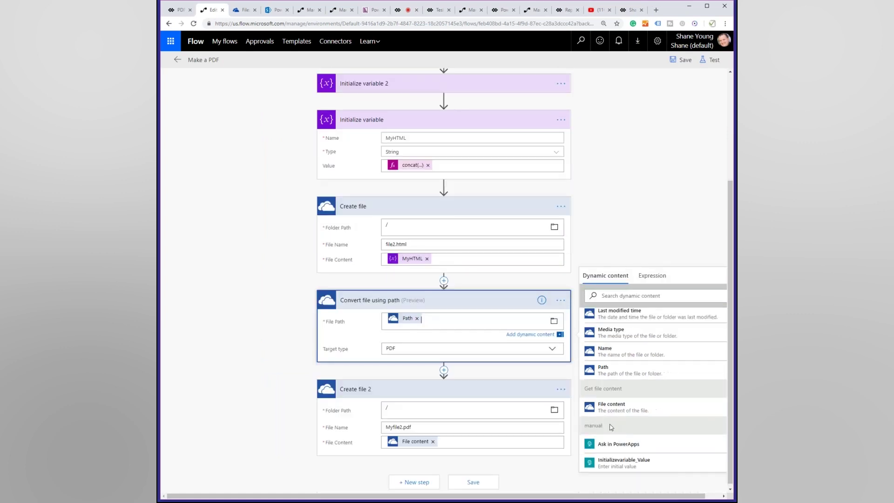
{"action": "scroll", "coordinate": [605, 426], "scroll_direction": "up", "scroll_amount": 5}
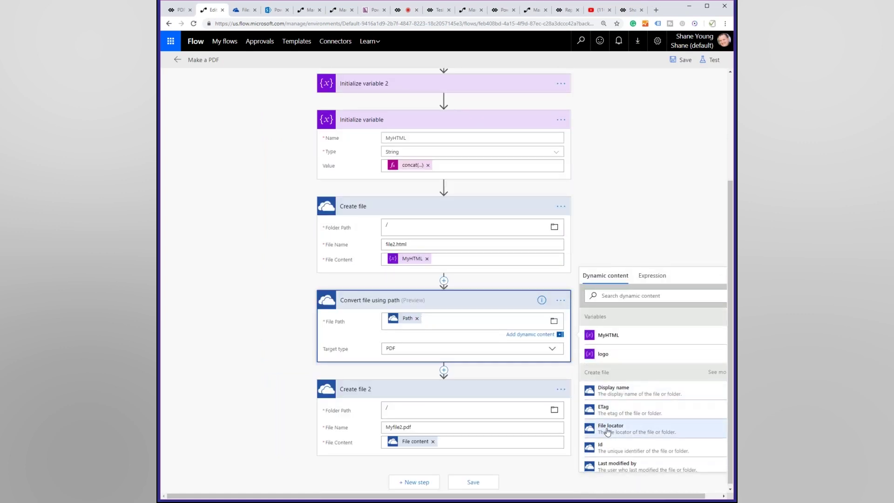
{"action": "scroll", "coordinate": [605, 426], "scroll_direction": "down", "scroll_amount": 3}
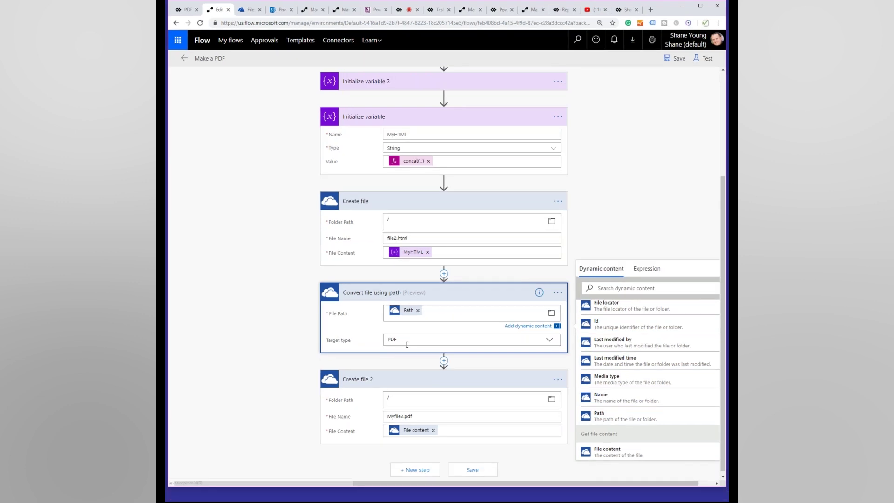
{"action": "left_click", "coordinate": [406, 342]}
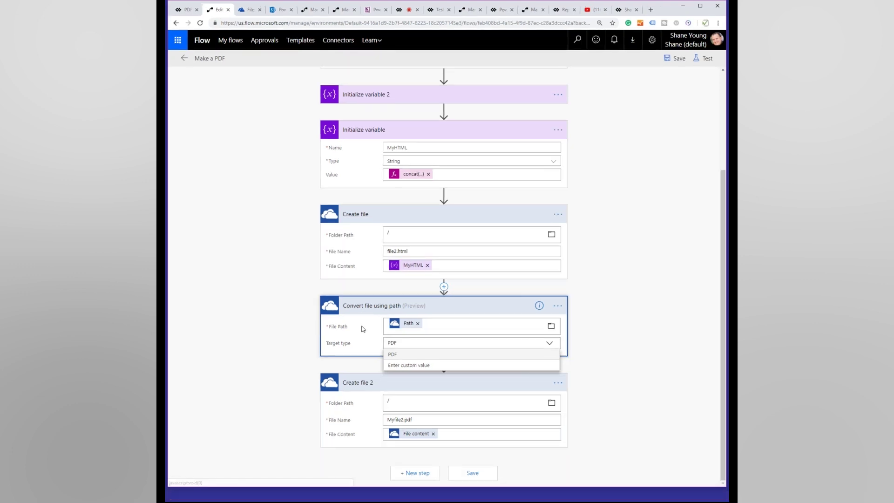
Step: Select PDF as the target type for Convert file using path
{"action": "left_click", "coordinate": [404, 355]}
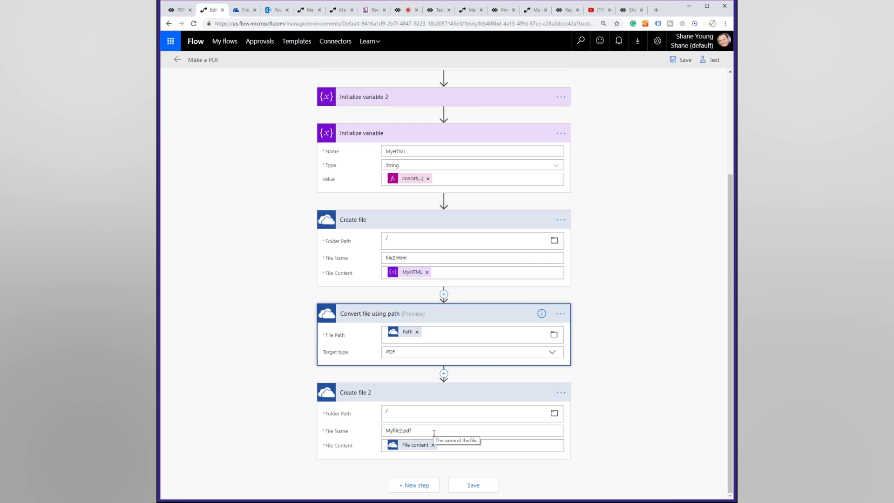
Step: Return to the PowerApps app preview still showing 'Two Shanes is better than one'
{"action": "left_click", "coordinate": [179, 10]}
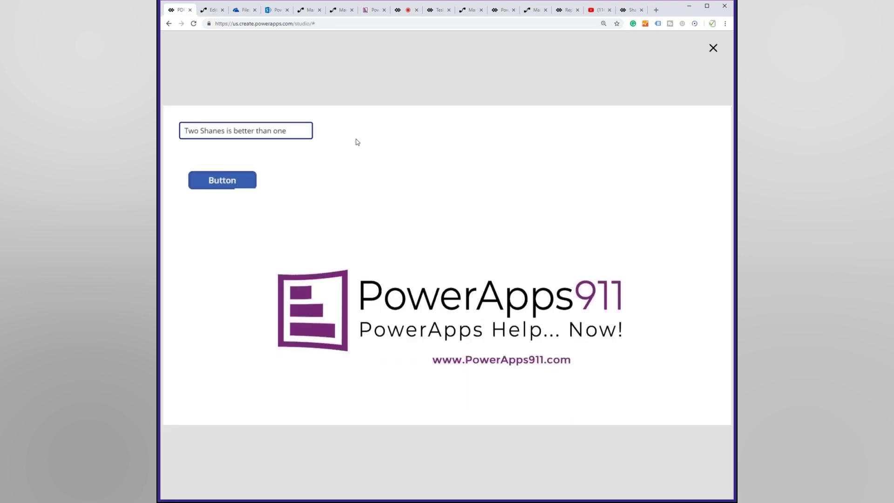